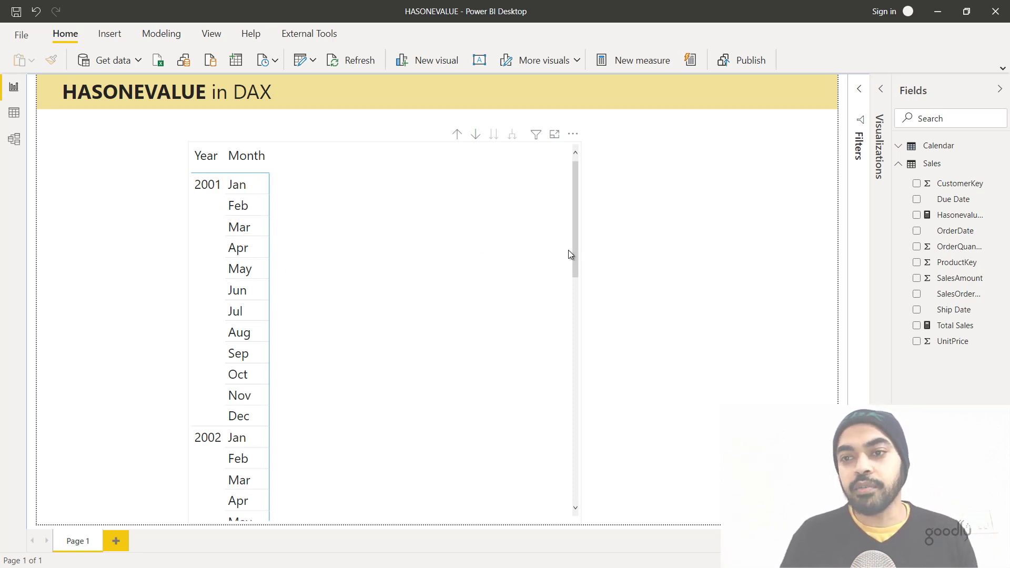
- View the formula of the Hasonevalue Month measure and add the measure to the Year and Month matrix
click(962, 218)
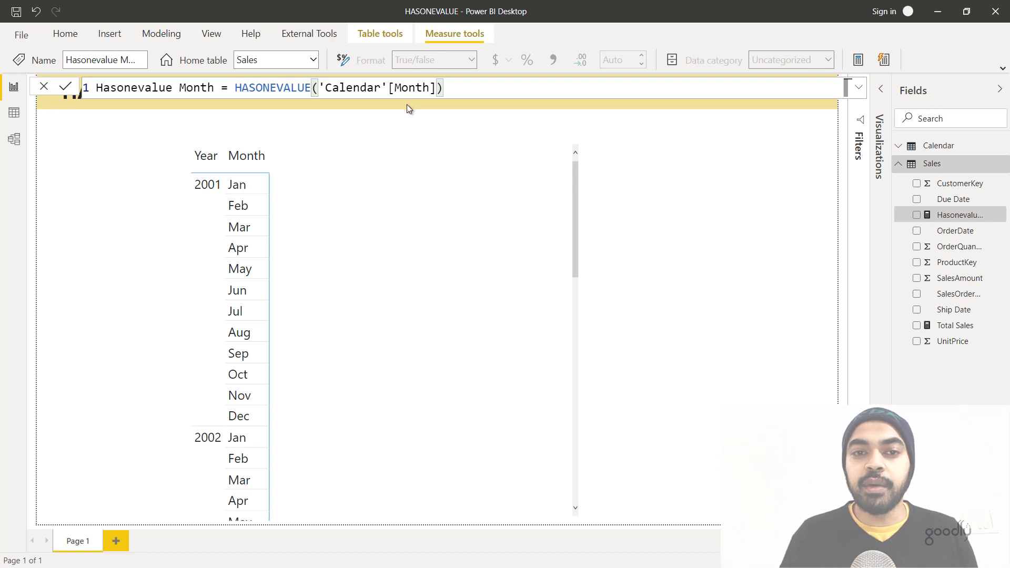
drag(961, 216, 326, 172)
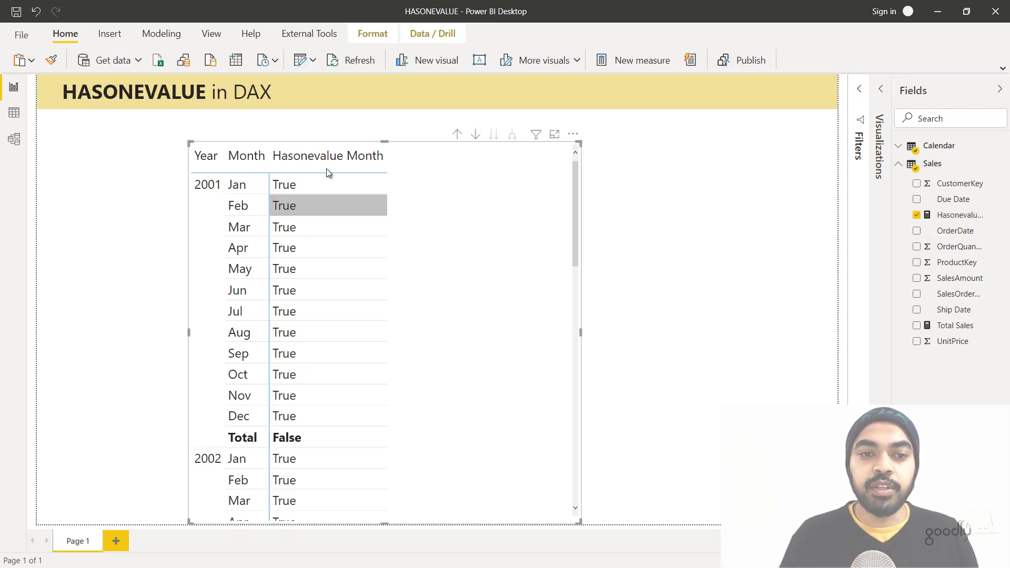
click(75, 257)
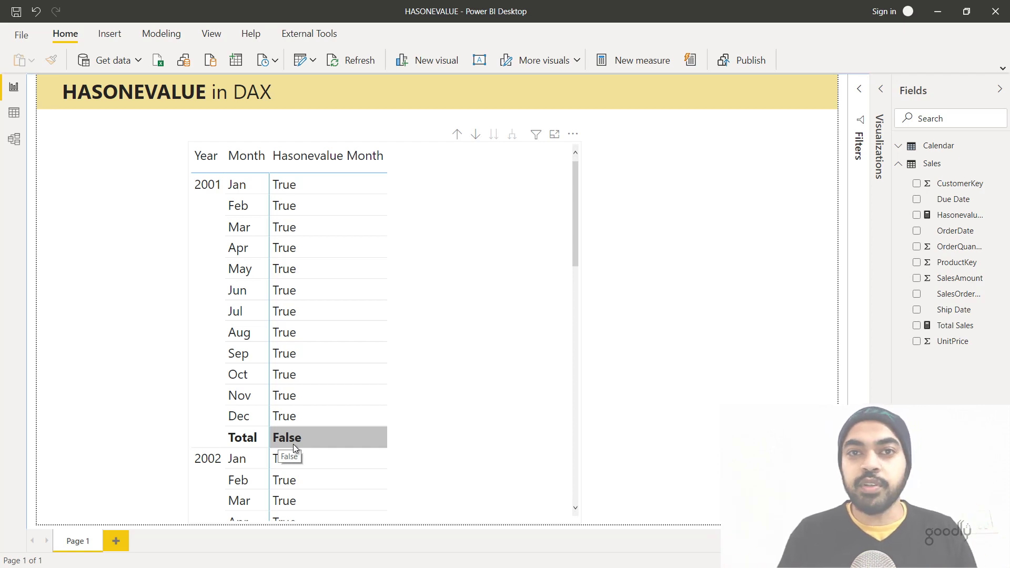
- Show the Calendar table's data and filter its Month column to Jan only
click(7, 121)
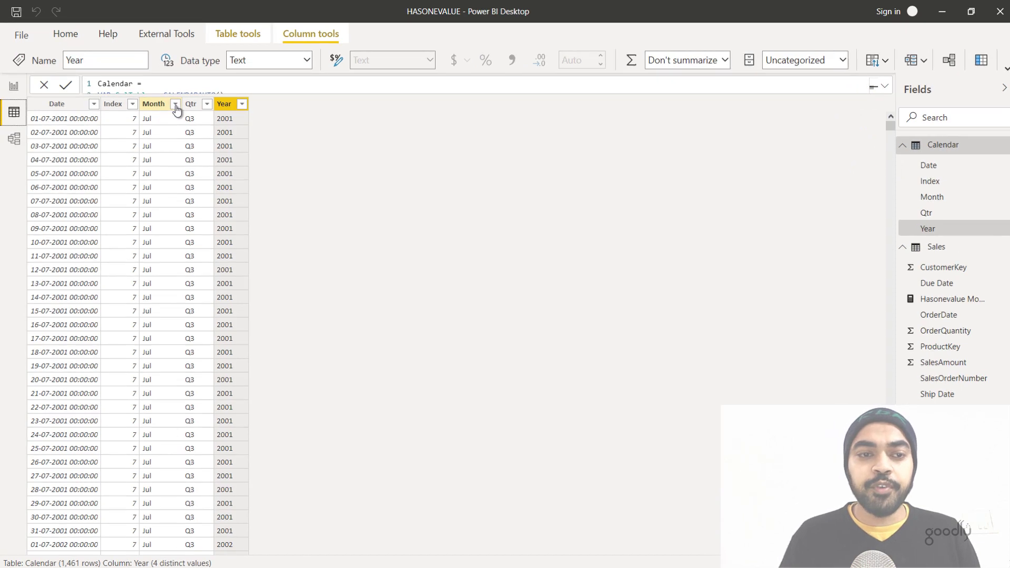
click(176, 105)
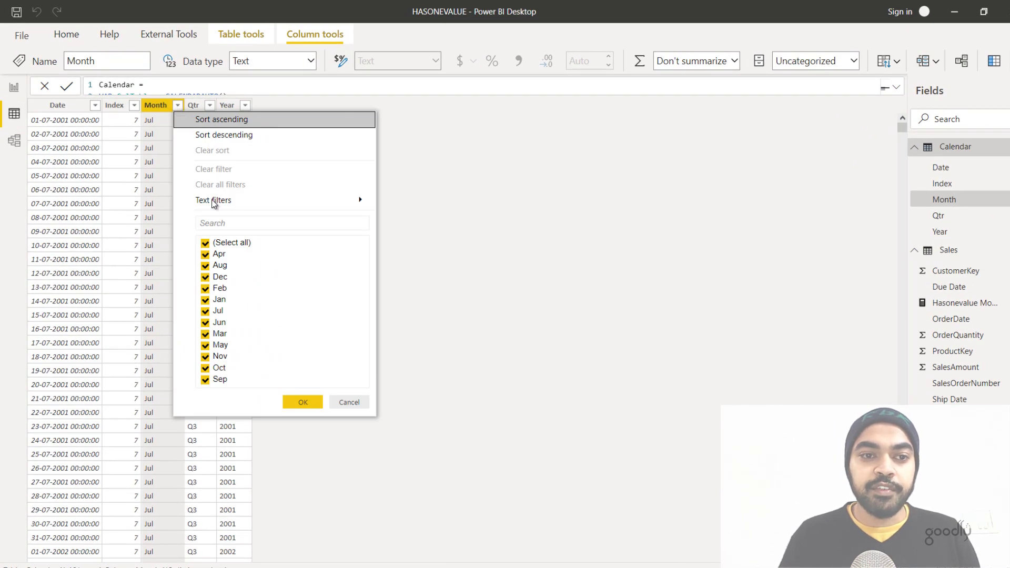
click(220, 243)
click(219, 300)
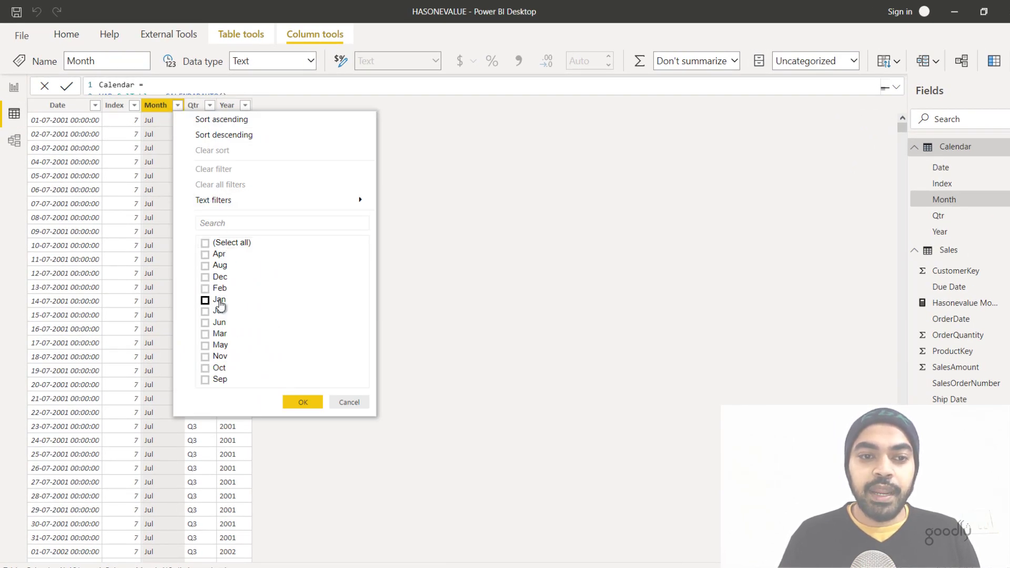
click(303, 402)
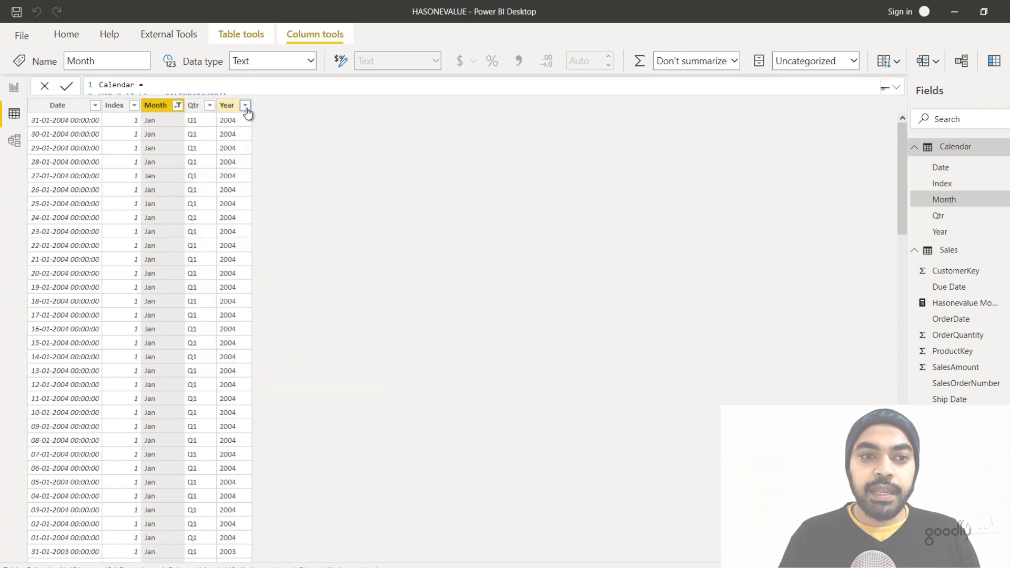
- Filter the Calendar table's Year column to 2001 only
click(246, 106)
click(290, 245)
click(289, 254)
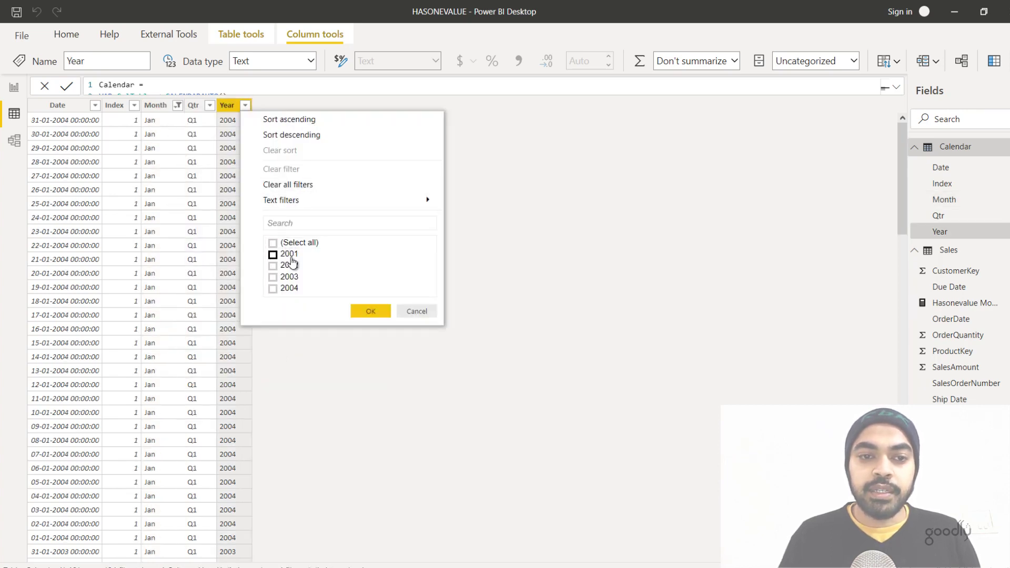
click(368, 311)
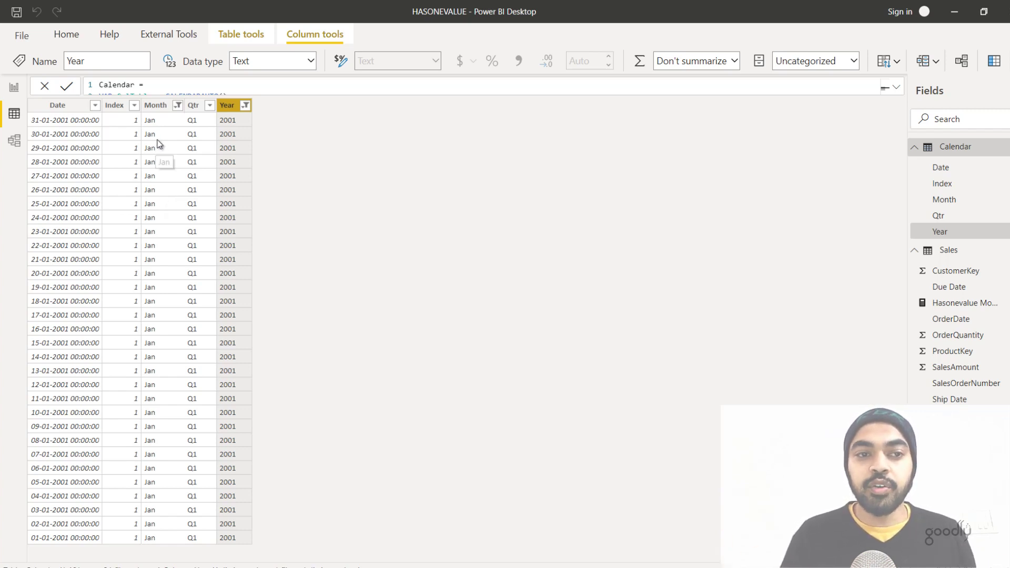
- Clear the Month filter on the Calendar table and look through the months of 2001
click(178, 106)
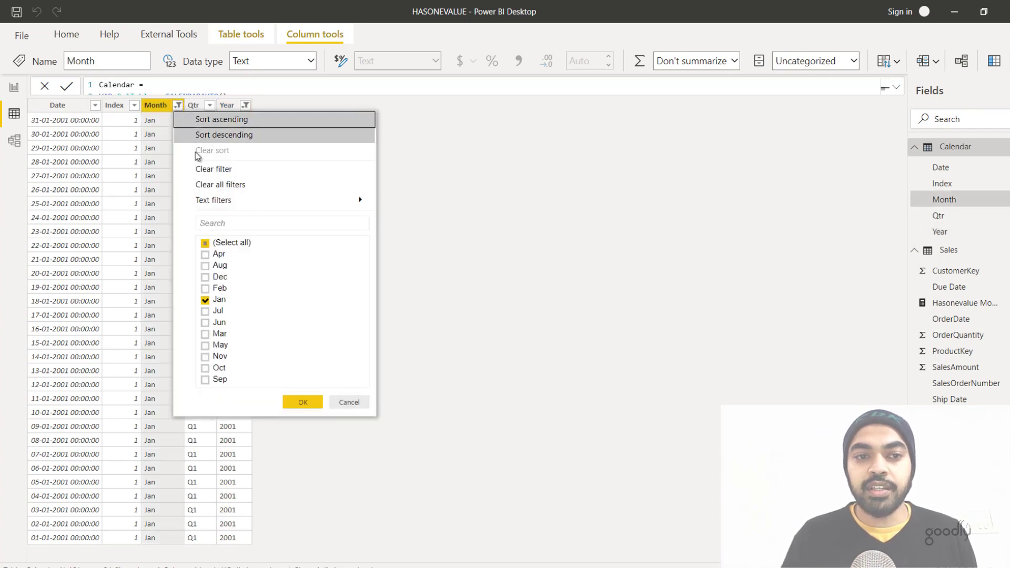
click(204, 169)
scroll(175, 217, down, 13)
scroll(176, 217, down, 20)
scroll(175, 221, down, 5)
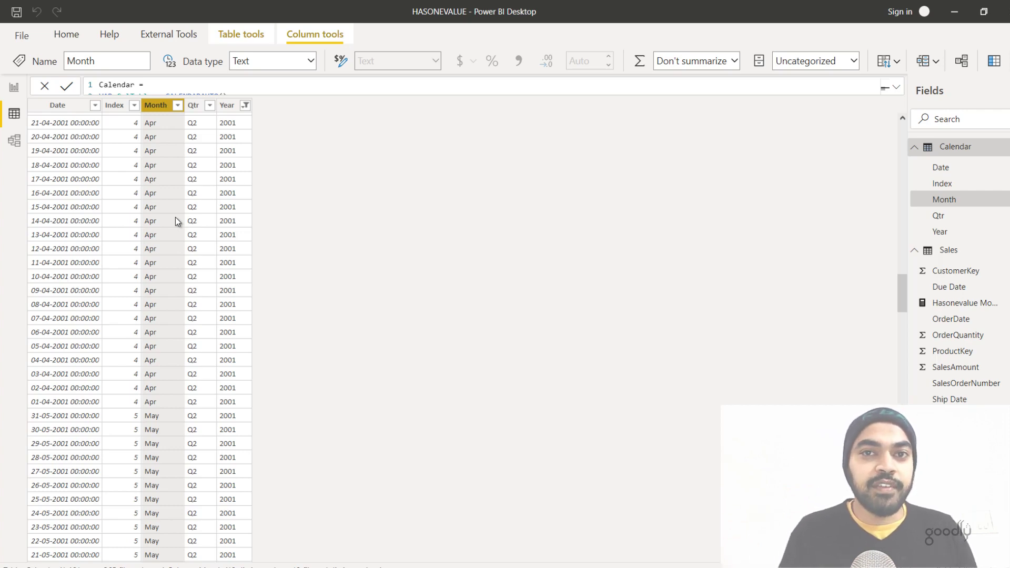
- In the report, create the Sales measure Measure = DISTINCTCOUNT('Calendar'[Month]) and add it to the matrix
click(14, 87)
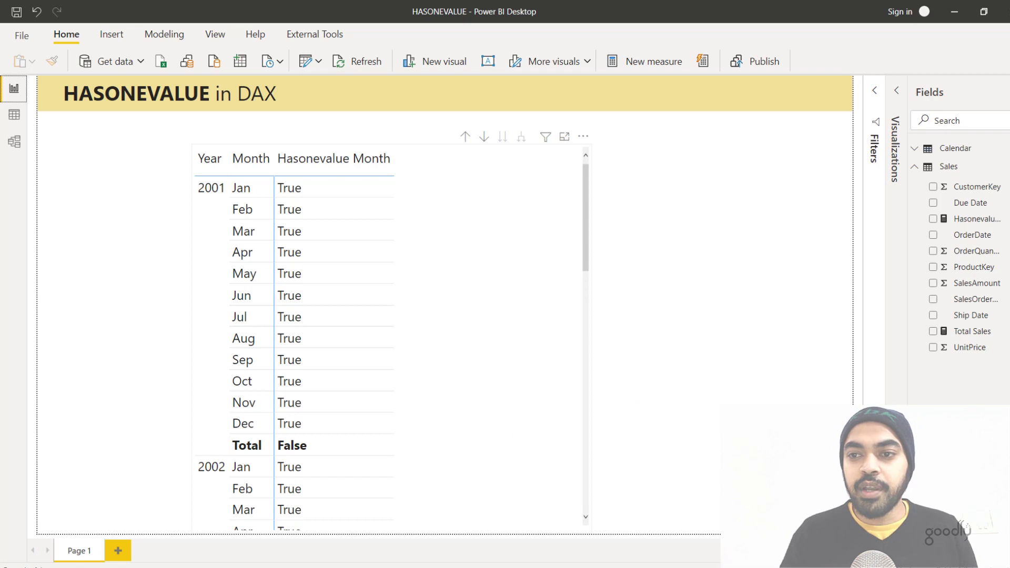
right_click(967, 166)
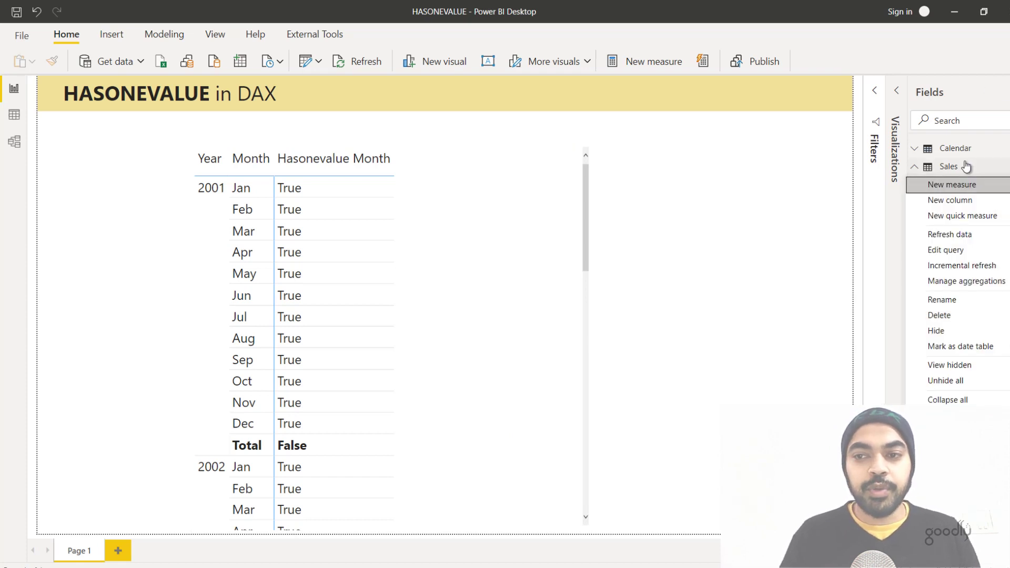
click(966, 190)
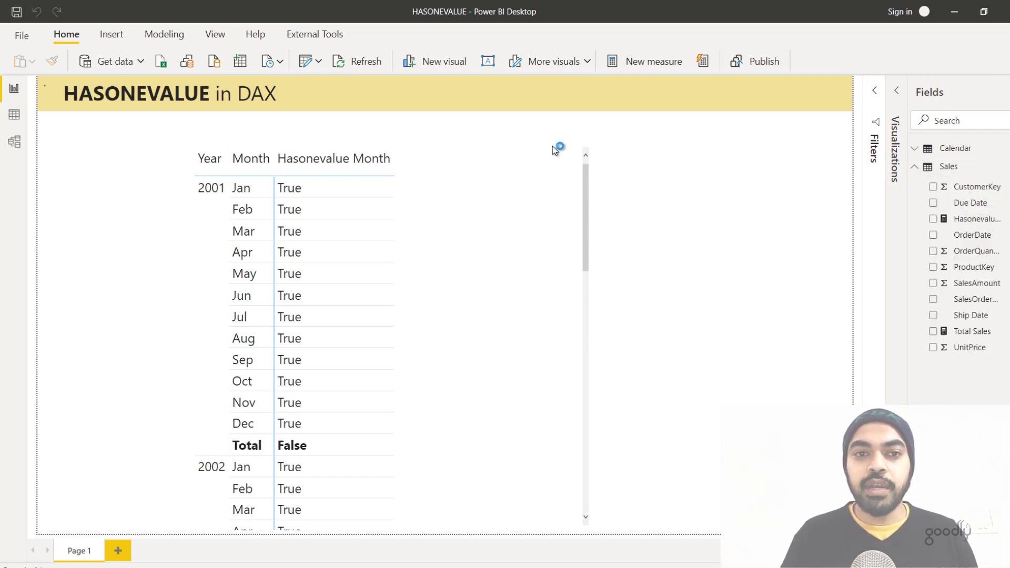
key(End)
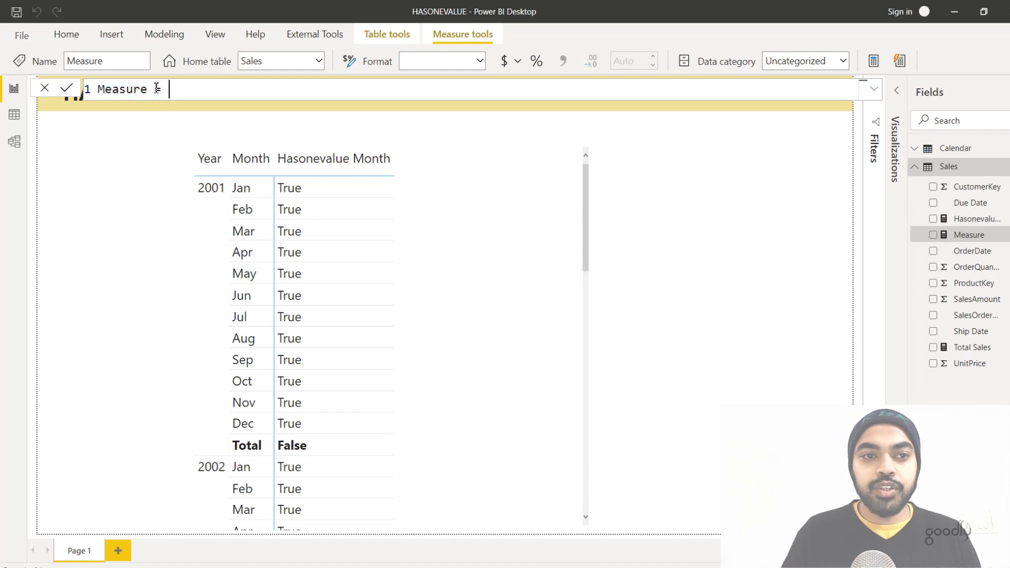
text(disti)
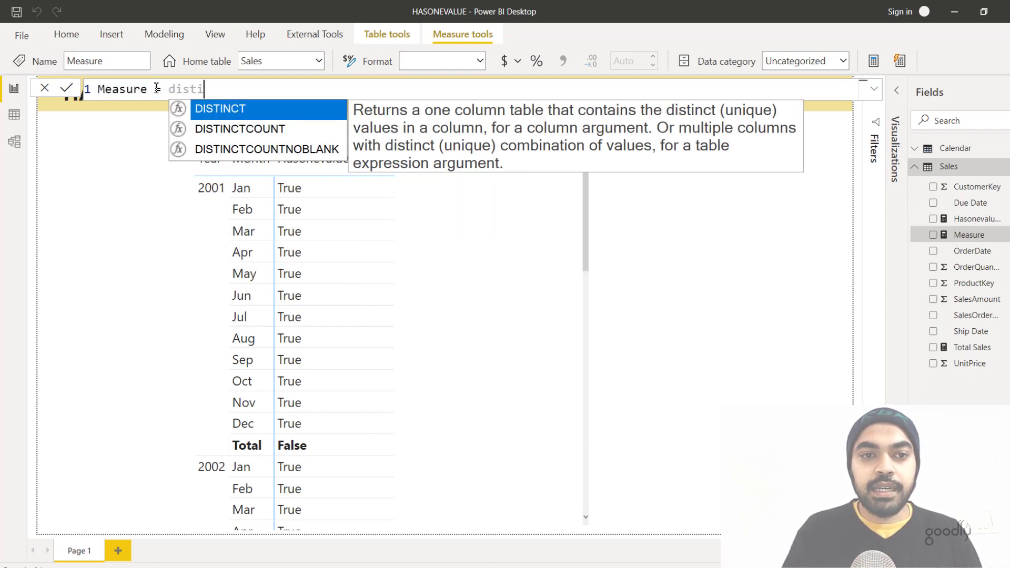
text(nctcount(mon)
key(Tab)
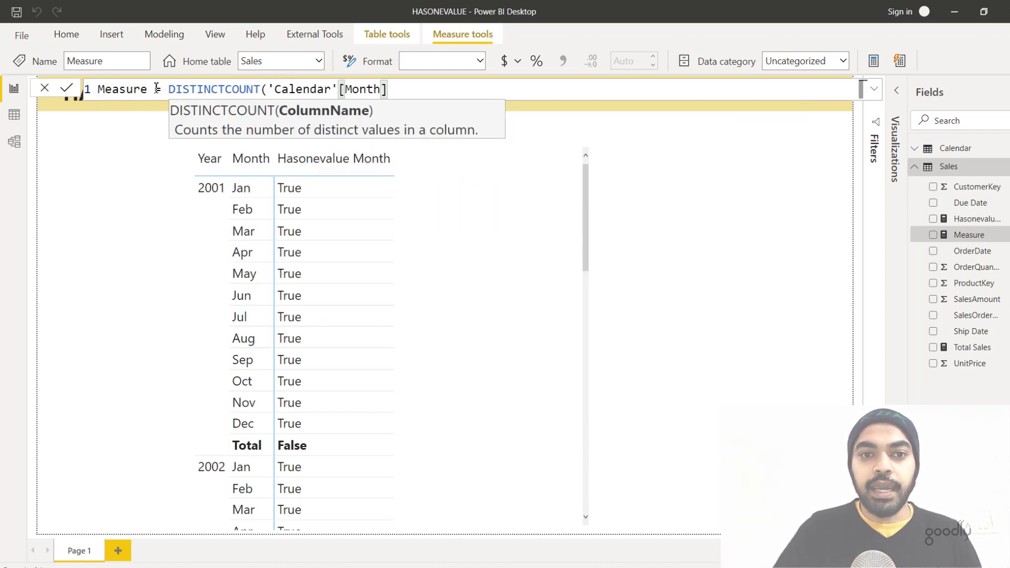
text())
key(Return)
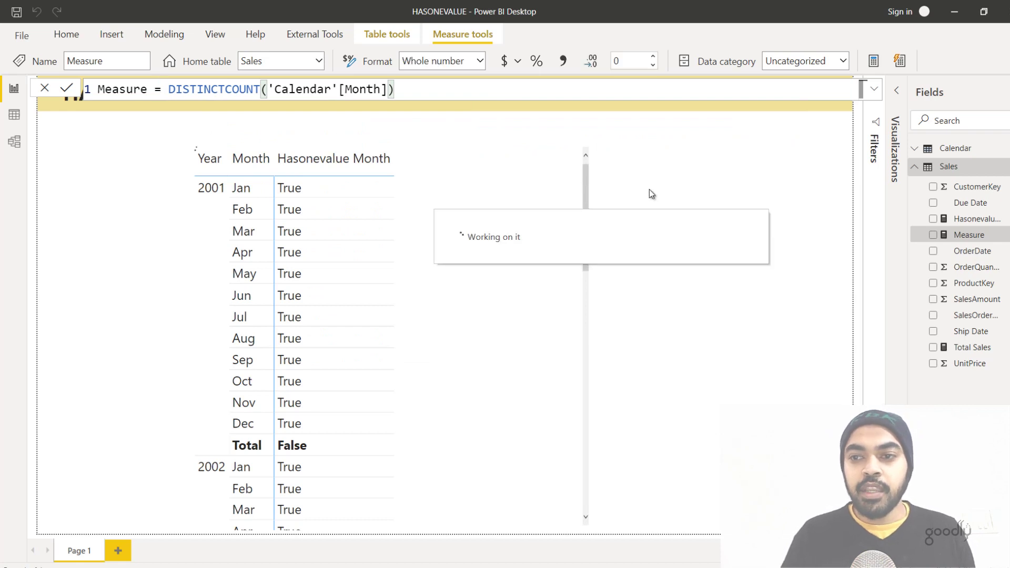
drag(986, 244, 489, 273)
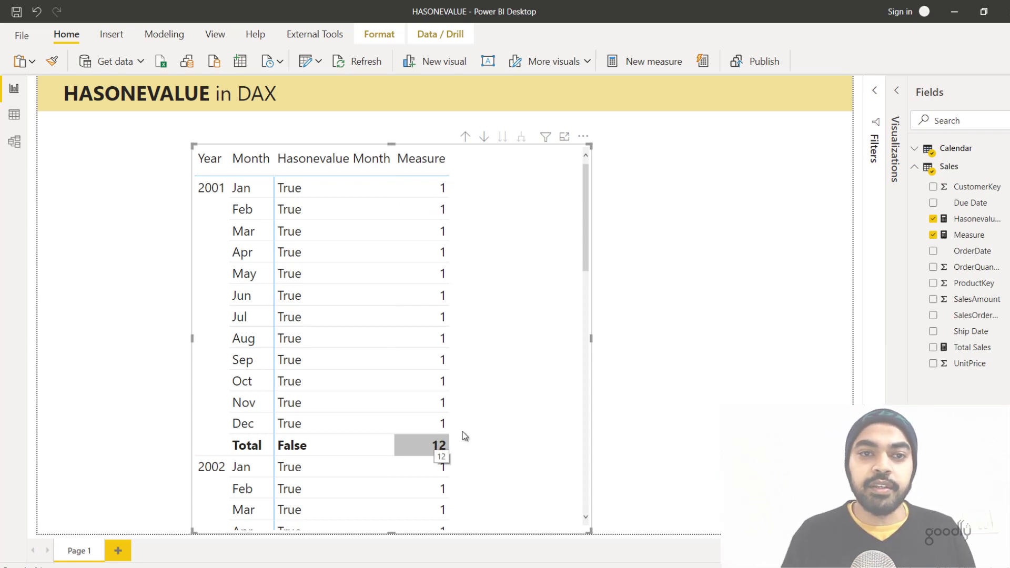
- Change the distinct count measure's formula to DISTINCTCOUNT('Calendar'[Month]) = 1
click(958, 236)
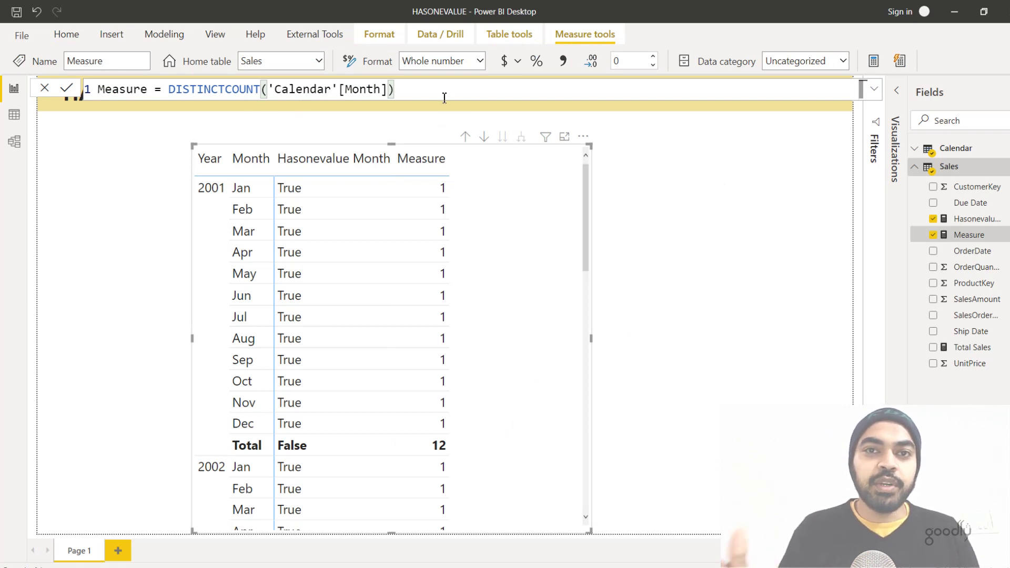
text(= 1)
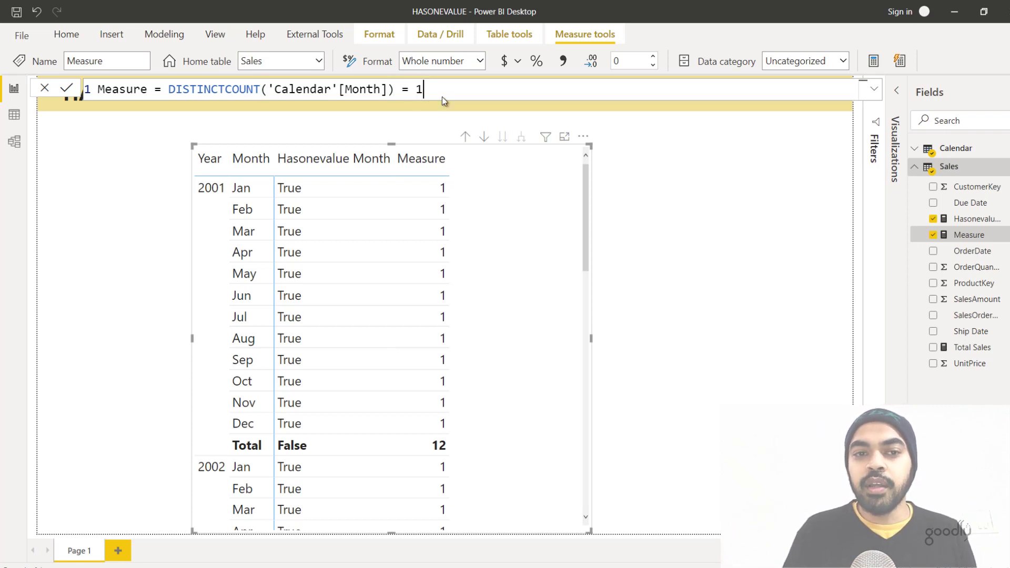
key(Return)
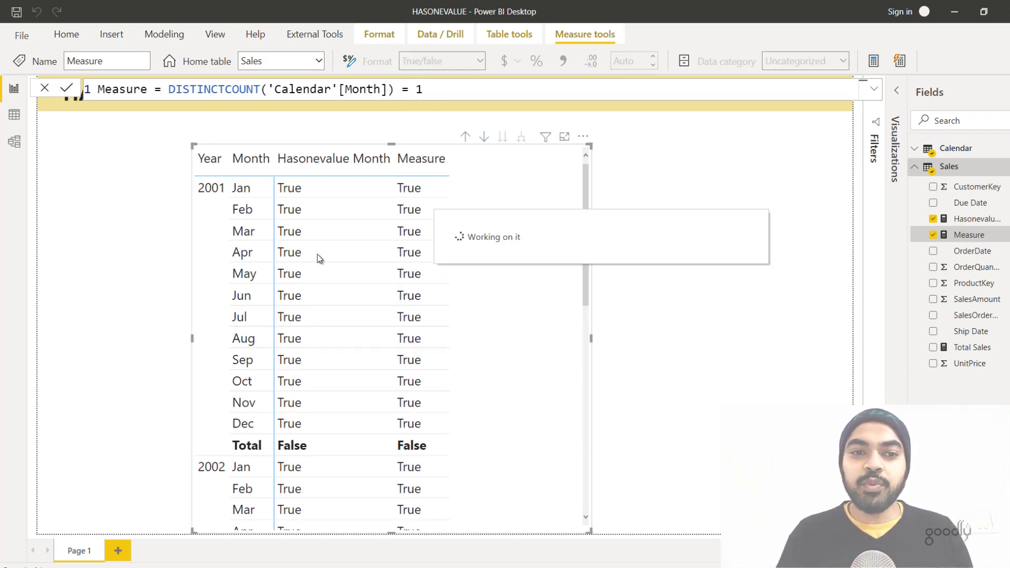
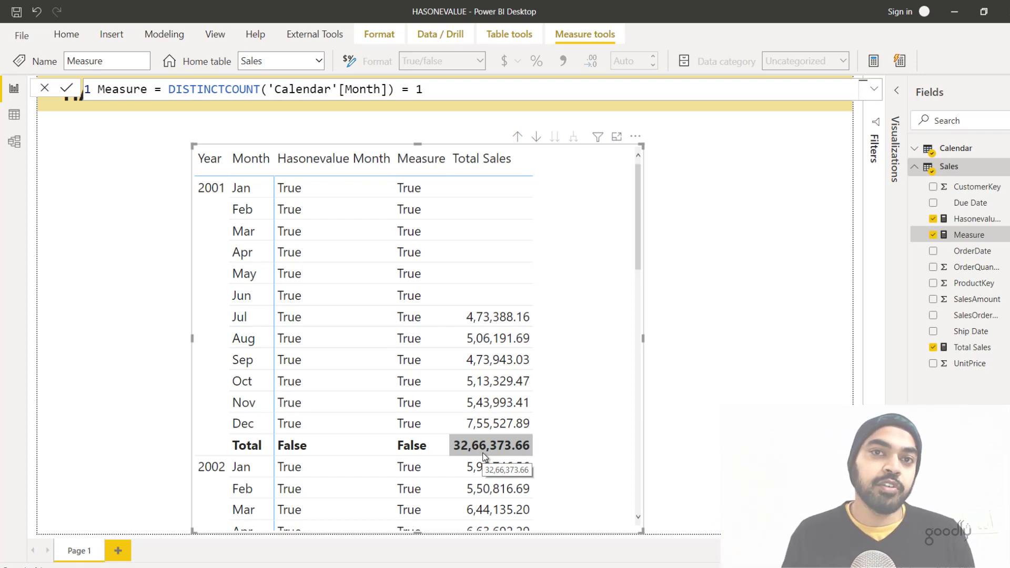
- Start another Sales measure, Measure 2, with an IF function that tests HASONEVALUE('Calendar'[Month])
right_click(950, 169)
key(Escape)
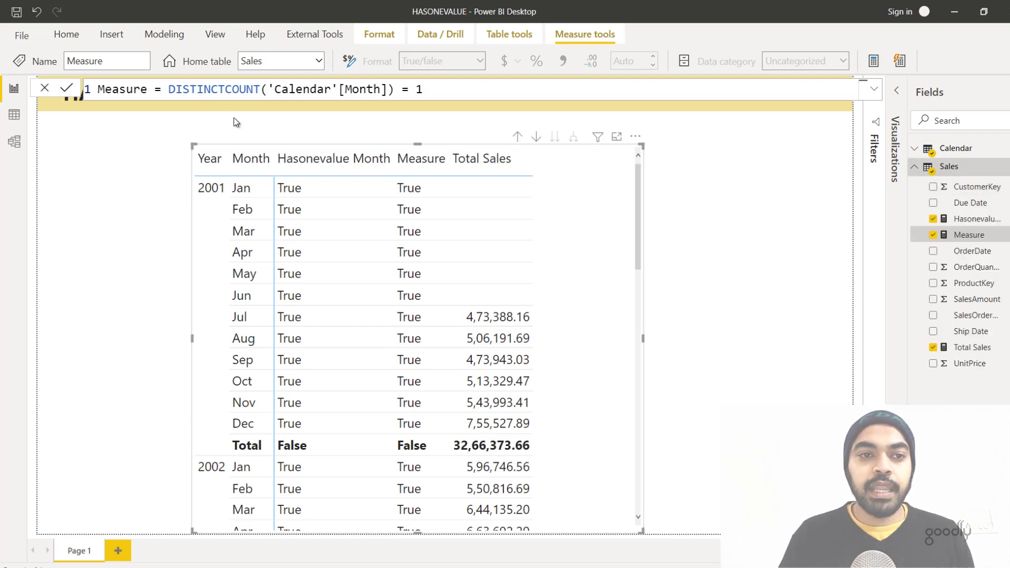
click(200, 90)
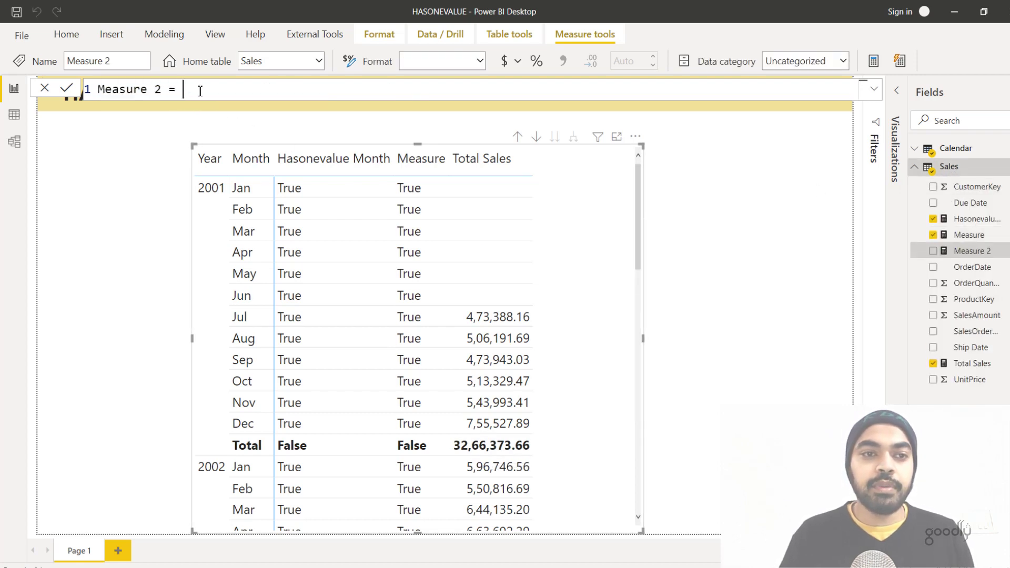
key(shift+Return)
text(IF()
key(shift+Return)
text(HASONEVALUE()
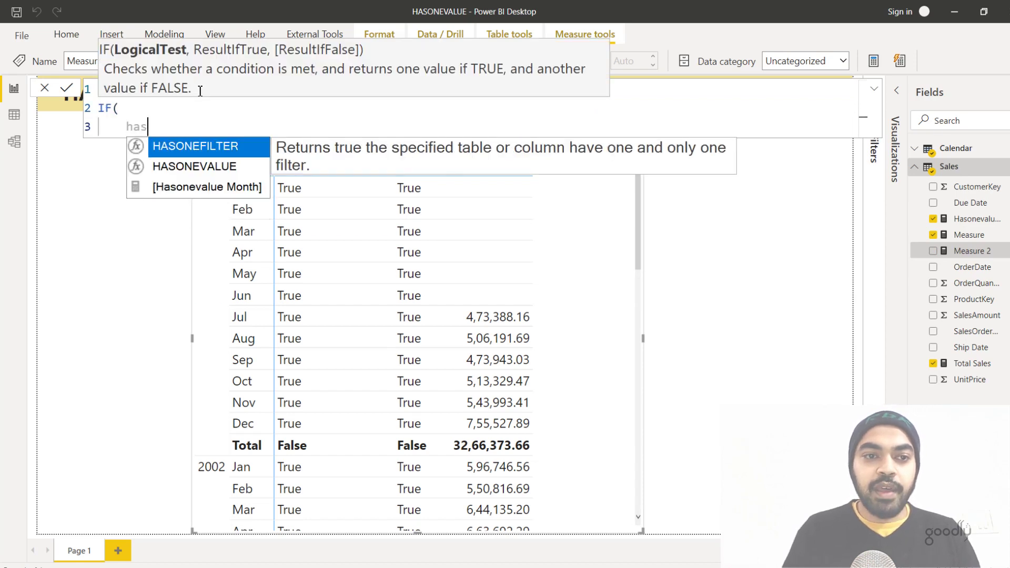
text(mon)
key(Tab)
text())
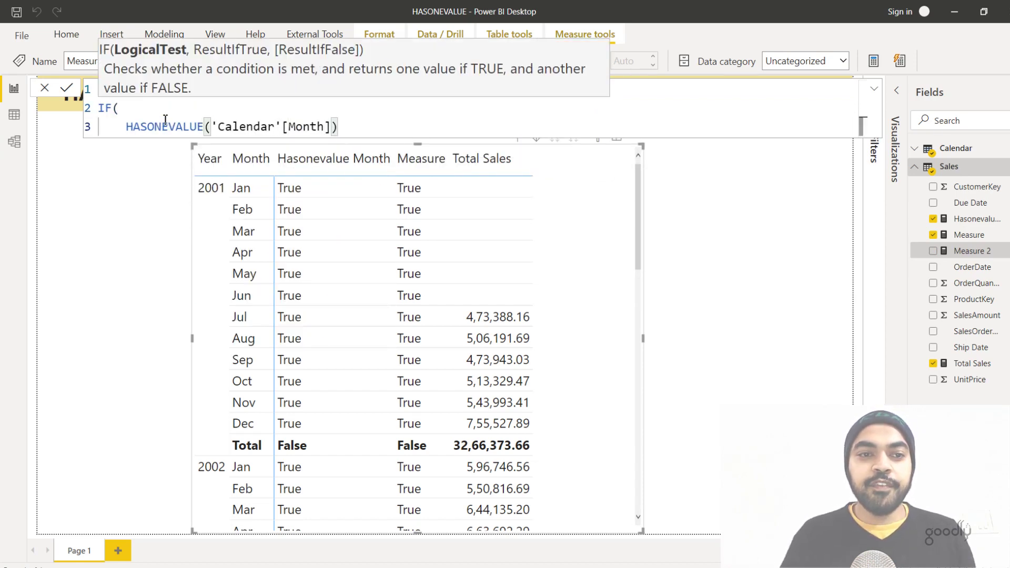
drag(141, 129, 325, 128)
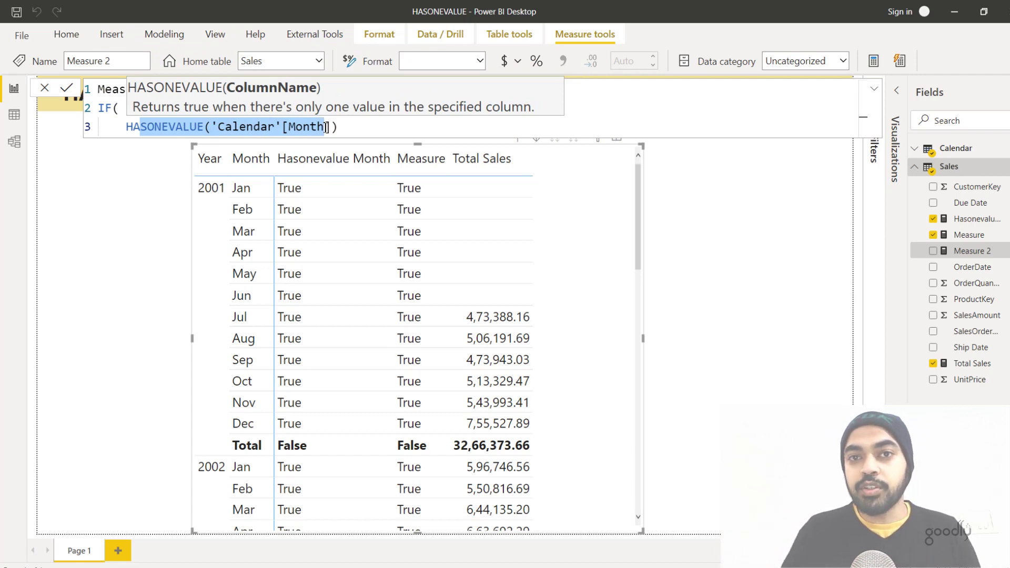
click(345, 127)
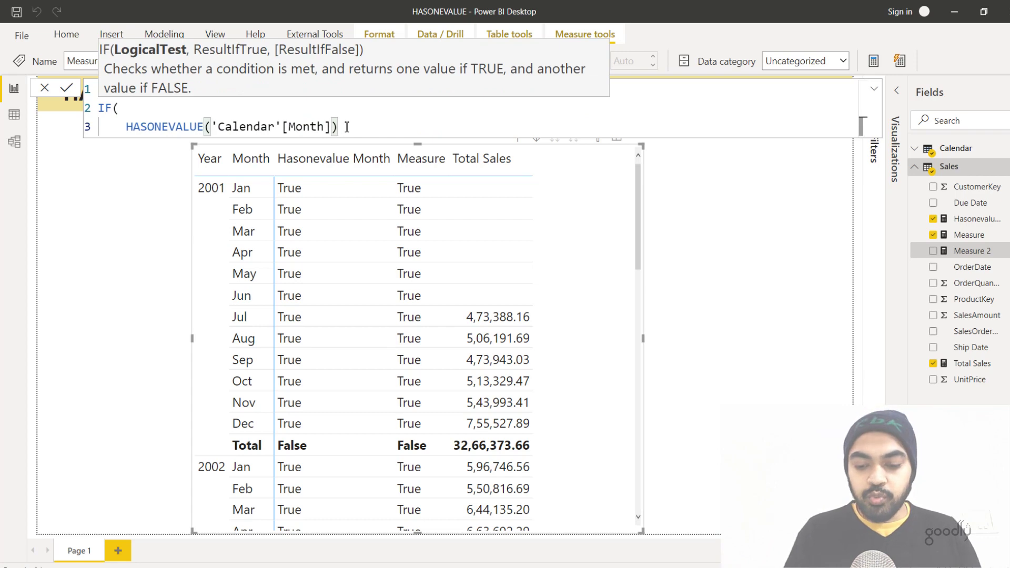
- Complete the IF formula with [Total Sales] as the true result and no false result, and add Measure 2 to the matrix
text(,)
key(Return)
text(tot)
key(Tab)
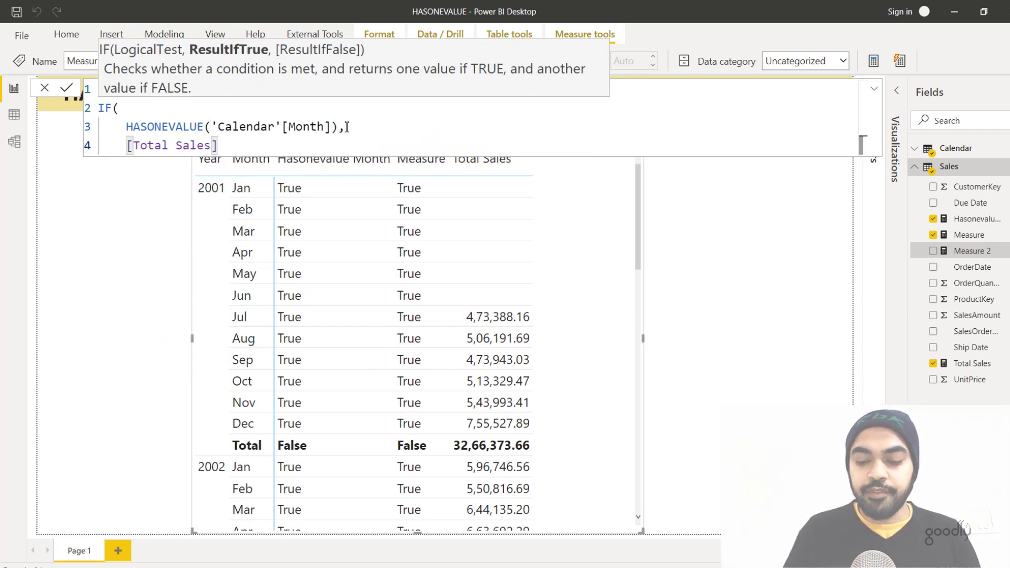
text(,)
key(Return)
key(BackSpace)
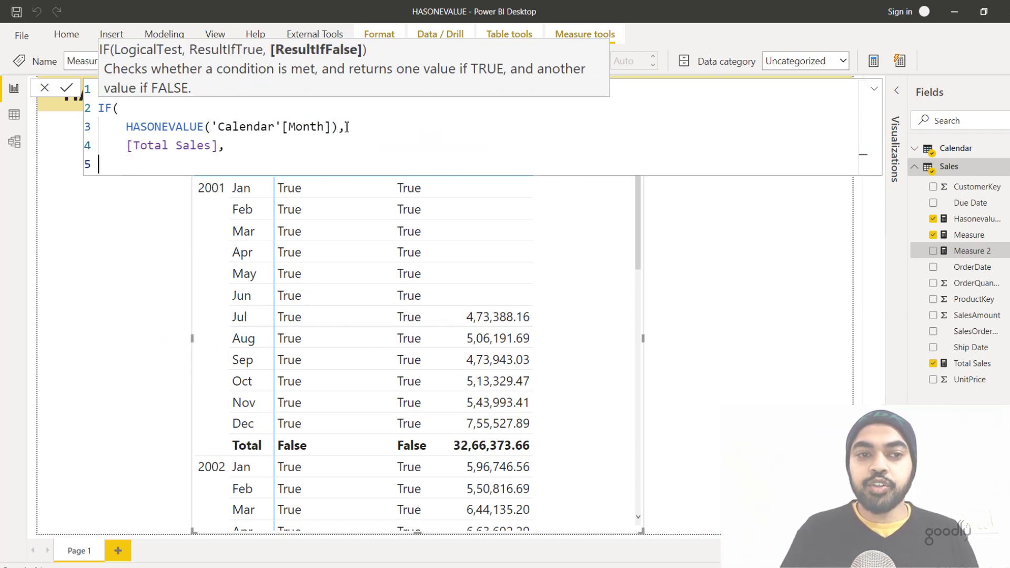
key(BackSpace)
key(BackSpace)
key(Return)
text())
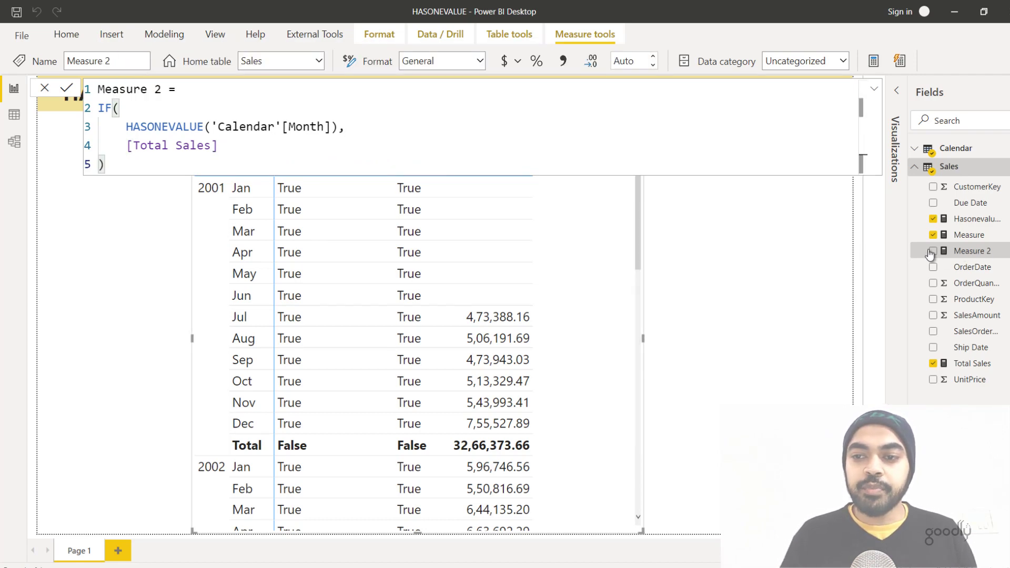
drag(929, 253, 521, 282)
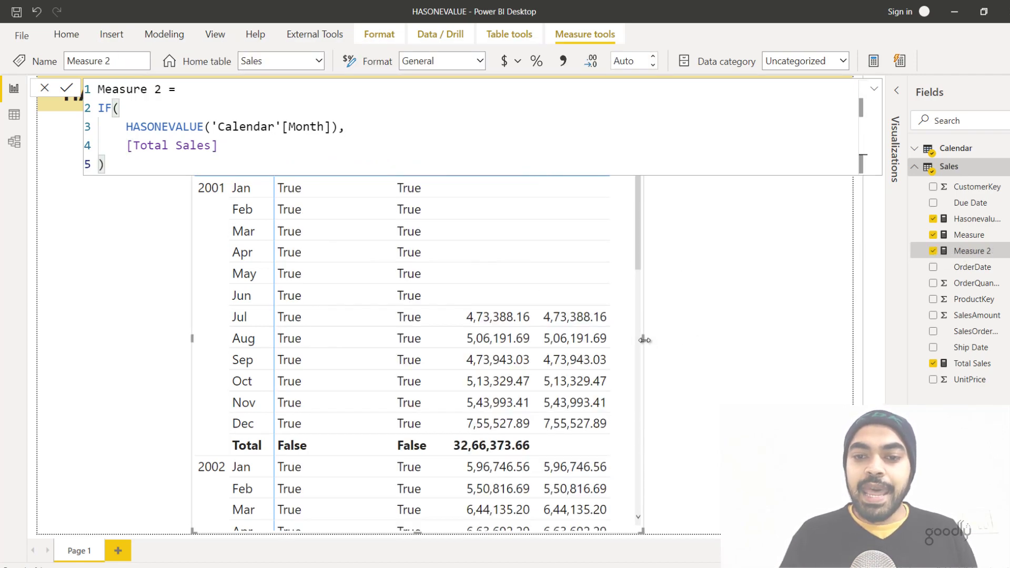